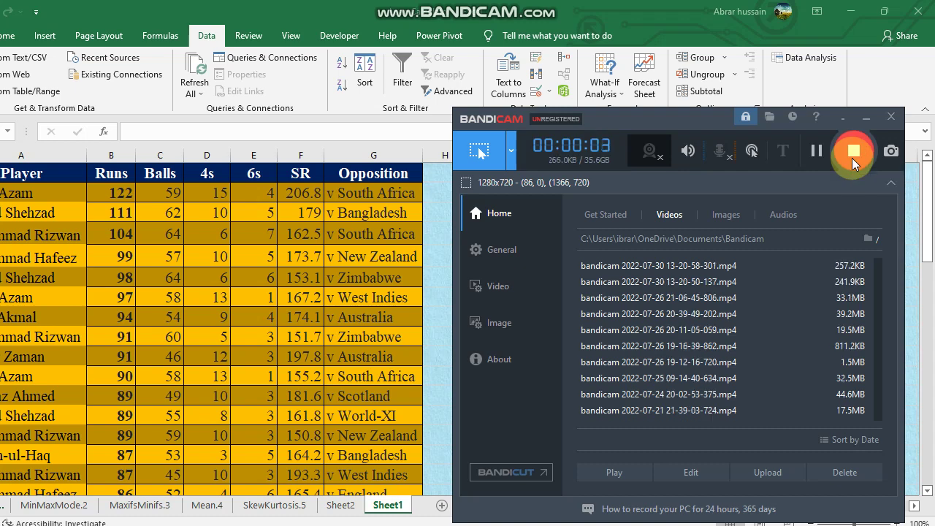
Minimize the Bandicam recorder to reveal the Sheet1 batting table with Runs and Opposition
left_click(866, 118)
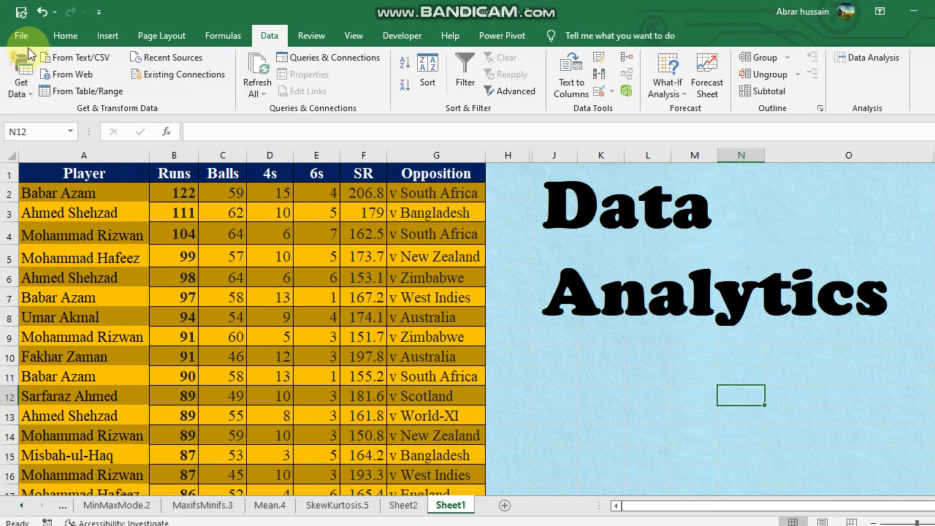
Open the Excel Options dialog on its General page from File > More
left_click(21, 35)
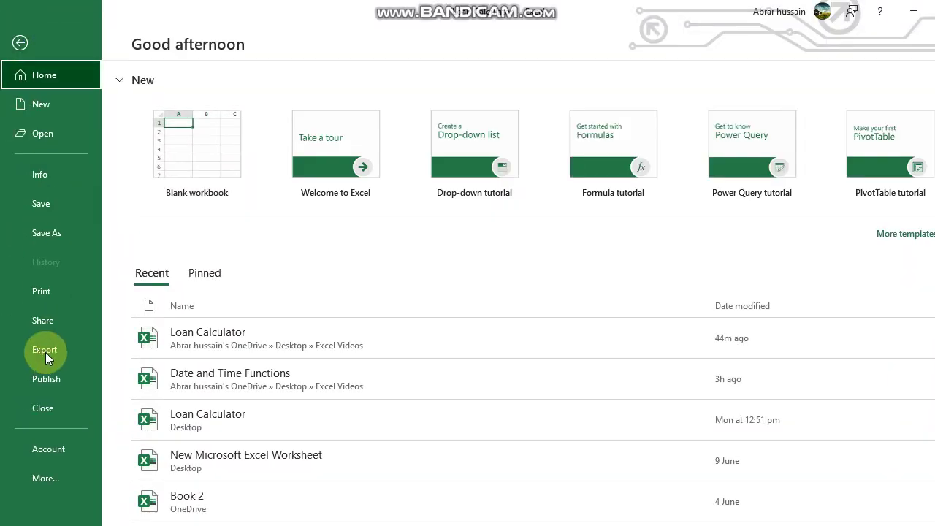
left_click(58, 452)
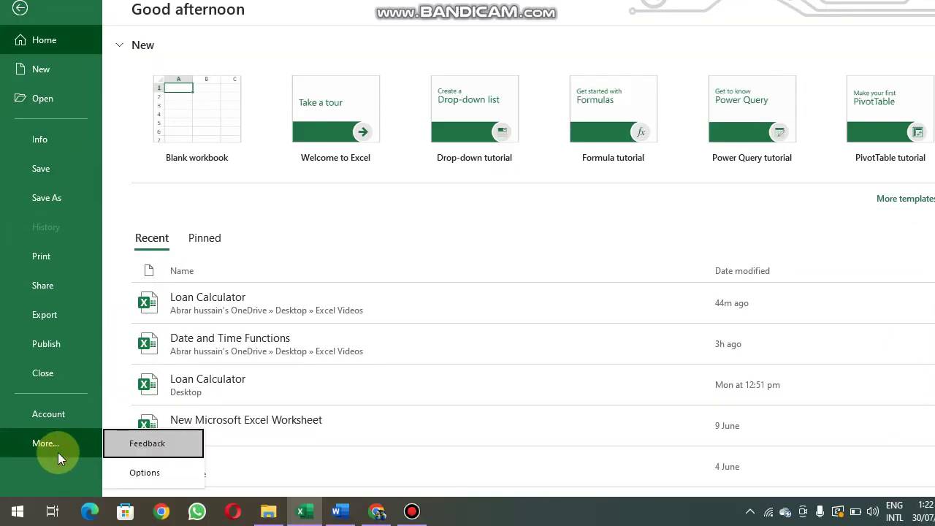
left_click(171, 483)
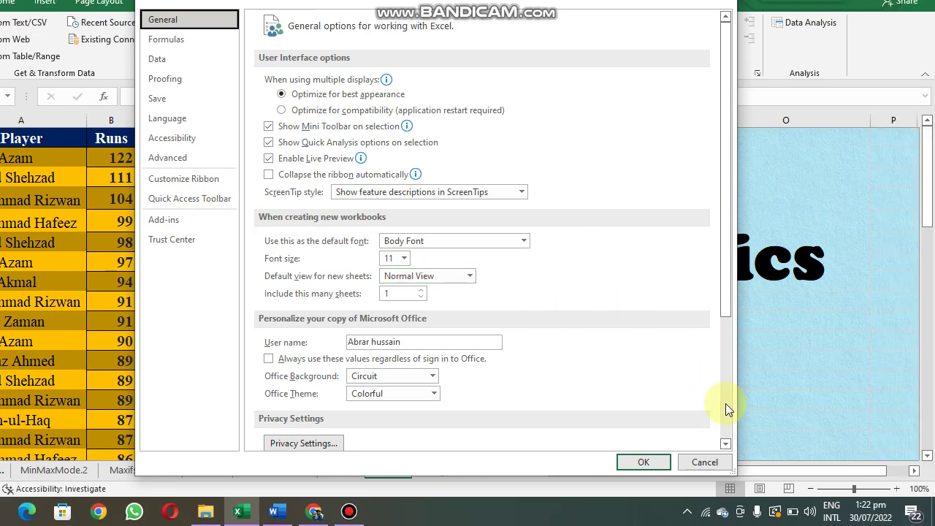
Check the Add-ins page's Manage list for the Analysis ToolPak, then close Excel Options with OK
left_click(725, 403)
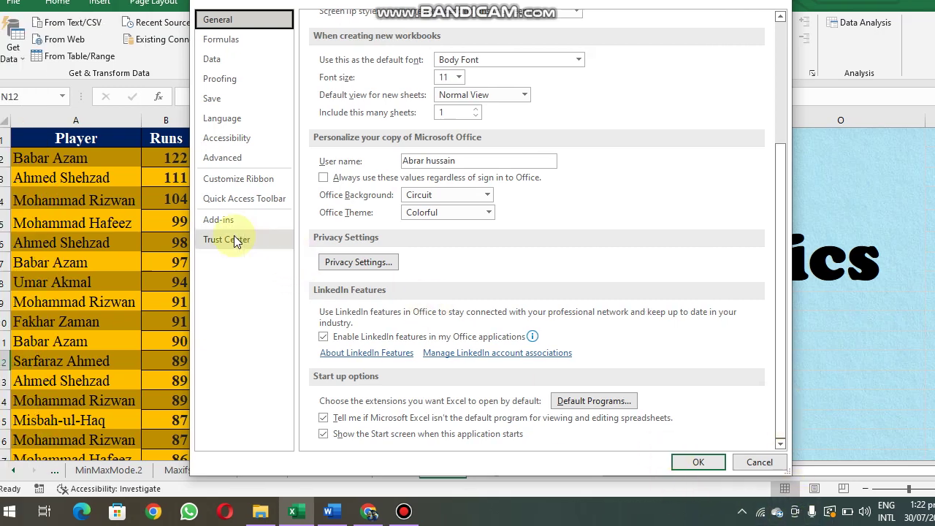
left_click(241, 222)
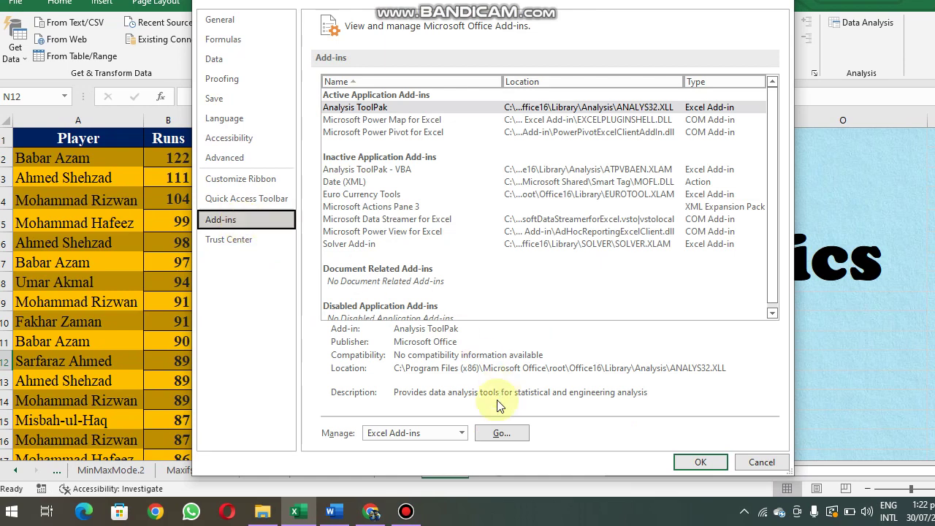
left_click(462, 433)
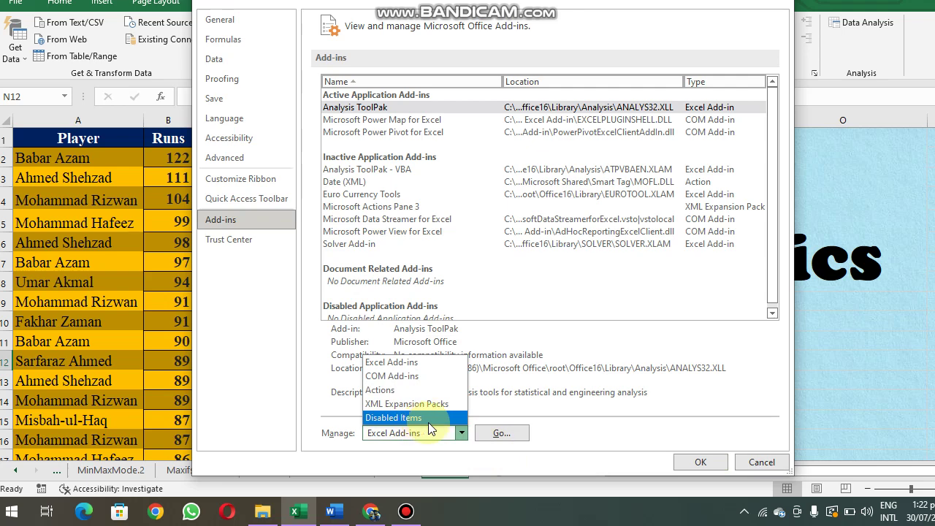
left_click(585, 431)
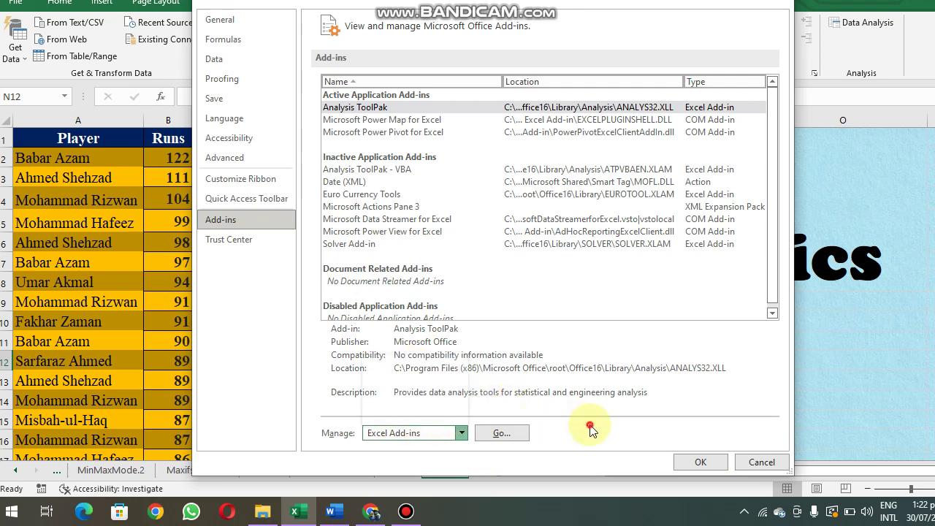
left_click(700, 462)
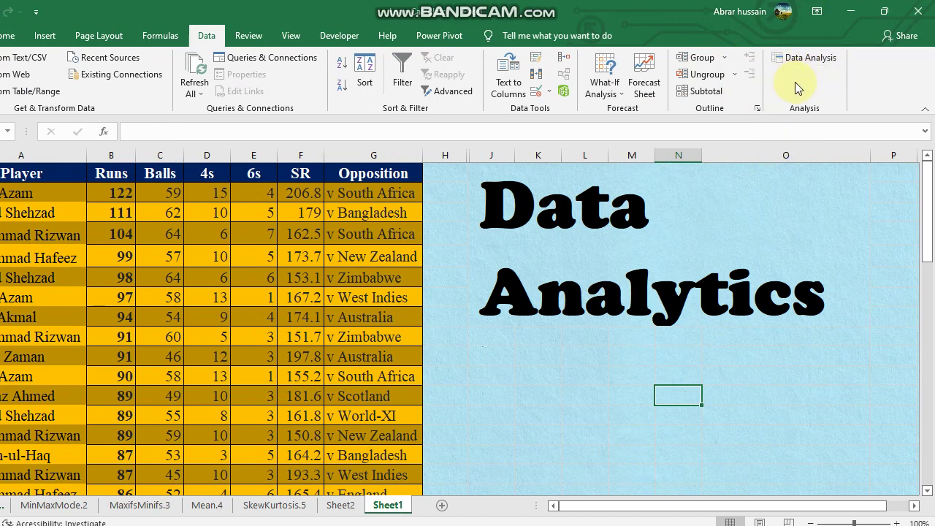
Open the Data Analysis tool list from the Data ribbon
left_click(812, 51)
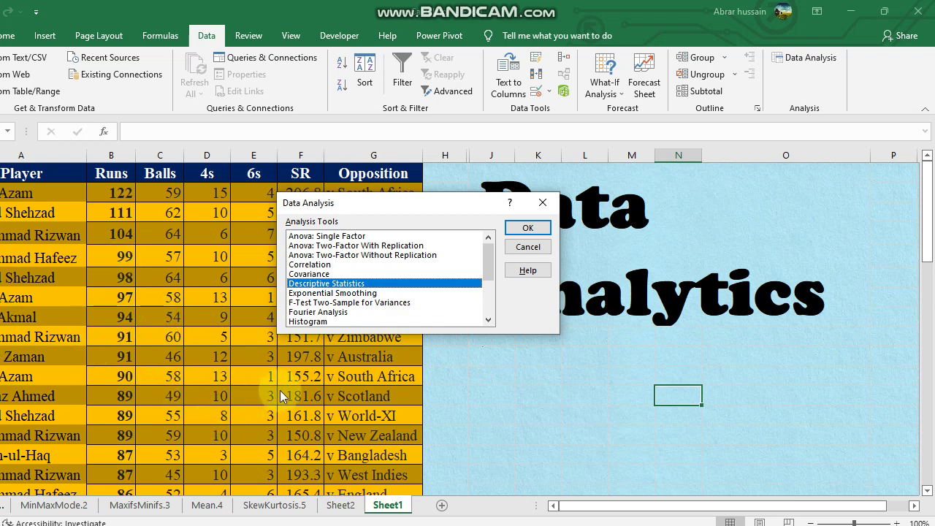
Choose Descriptive Statistics from the analysis tools and open its settings
left_click(338, 264)
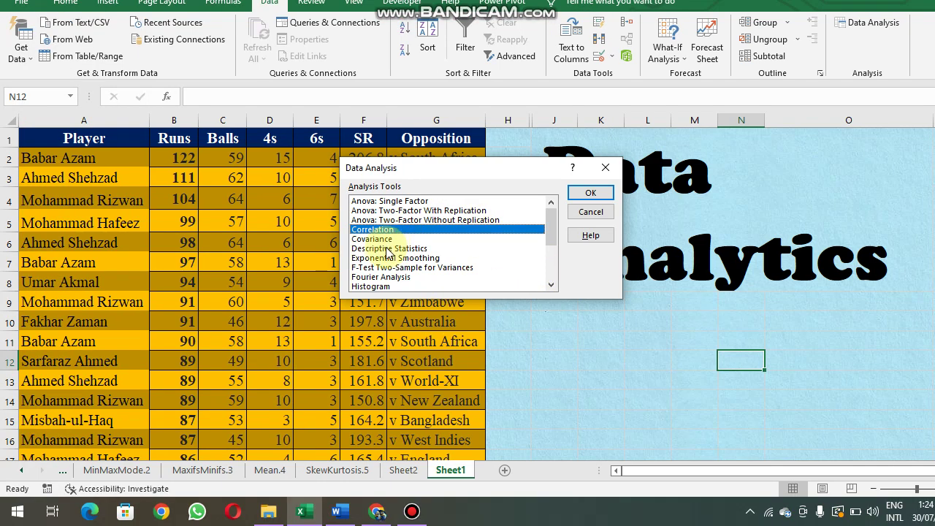
left_click(389, 248)
left_click(585, 193)
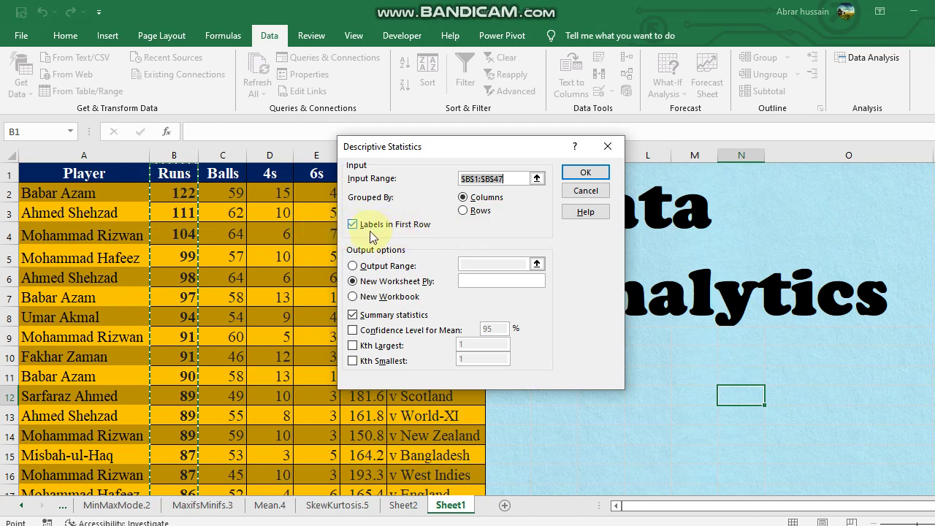
Leave Labels in First Row unchecked and select the existing $B$1:$B$47 input range for replacement
left_click(355, 226)
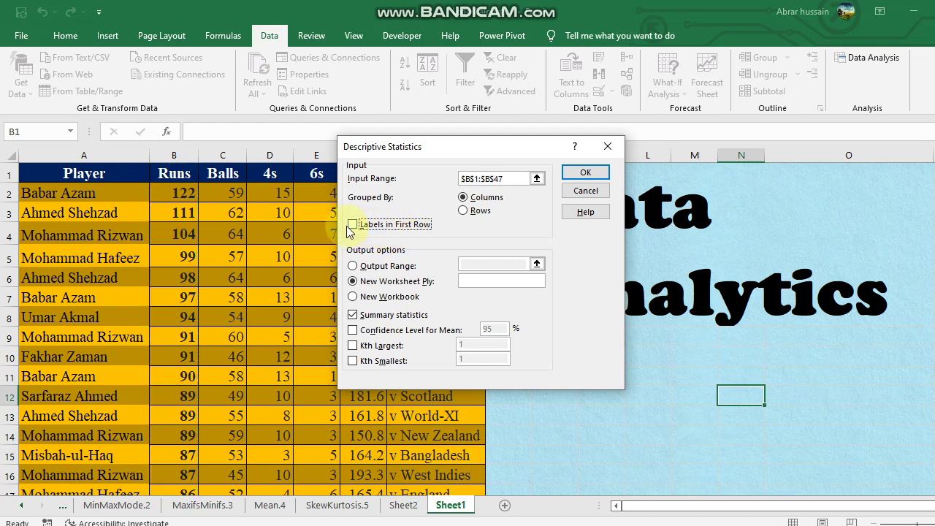
left_click(353, 227)
left_click(353, 225)
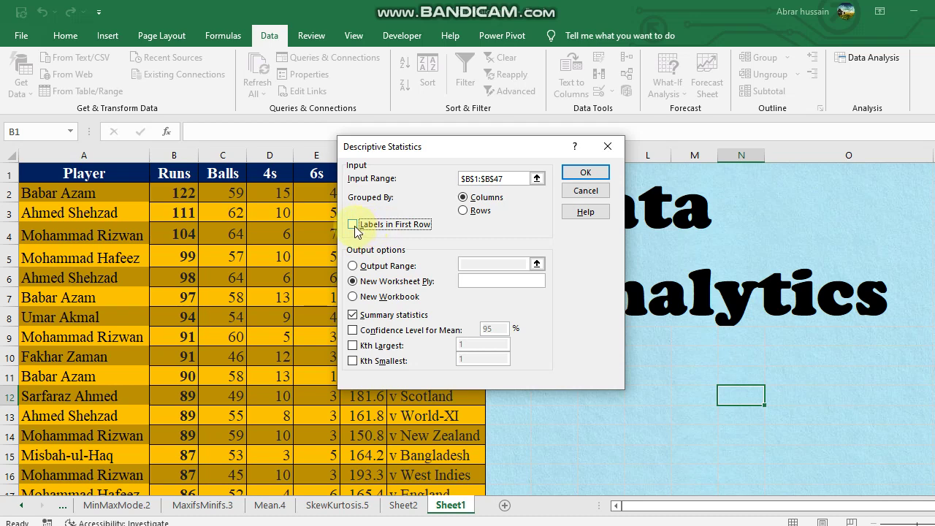
left_click(354, 225)
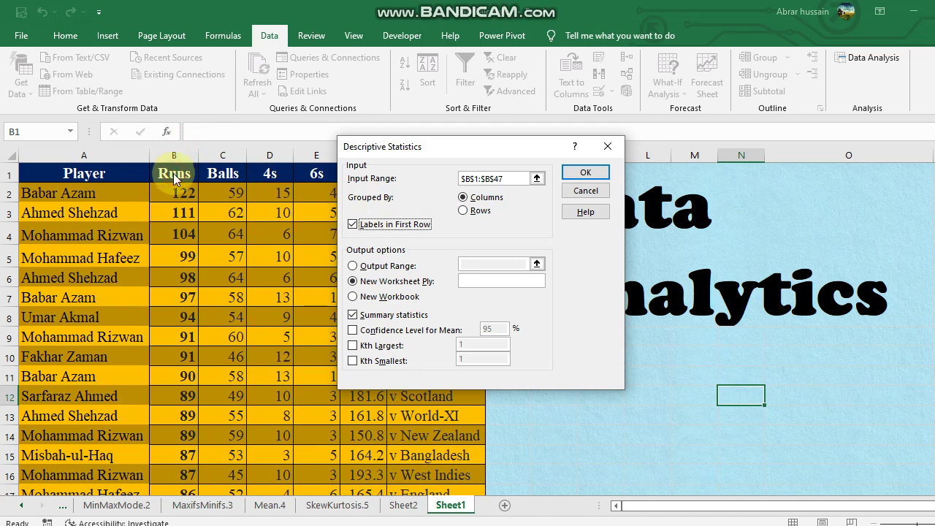
left_click(408, 226)
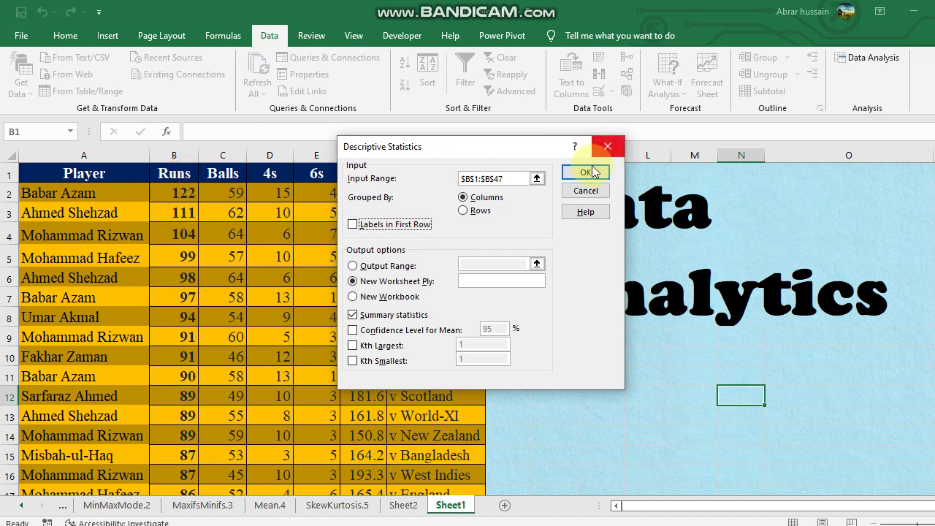
left_click_drag(509, 177, 428, 178)
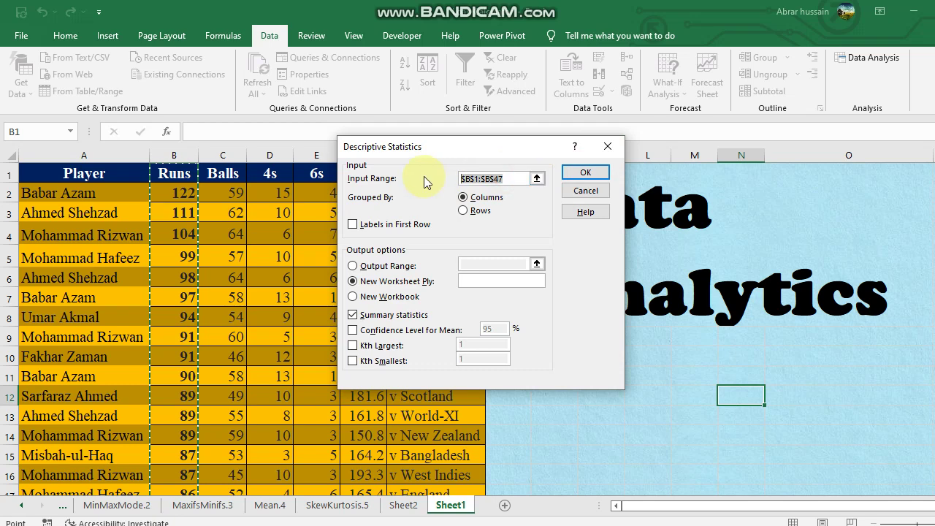
Replace the input range with the Runs column $B$1:$B$51 and re-enable Labels in First Row
key("BackSpace")
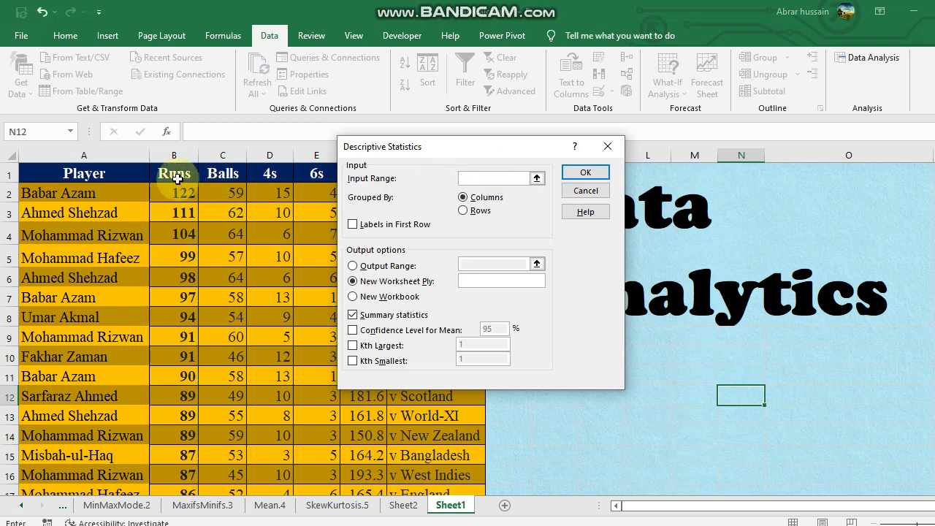
left_click(176, 179)
mouse_move(177, 178)
left_mouse_down()
mouse_move(191, 484)
mouse_move(175, 352)
left_mouse_up()
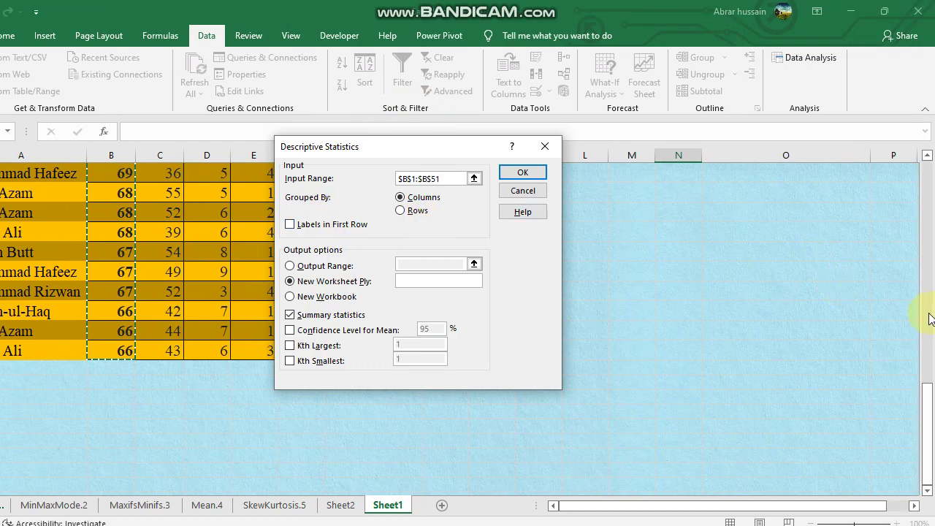
left_click_drag(925, 388, 927, 175)
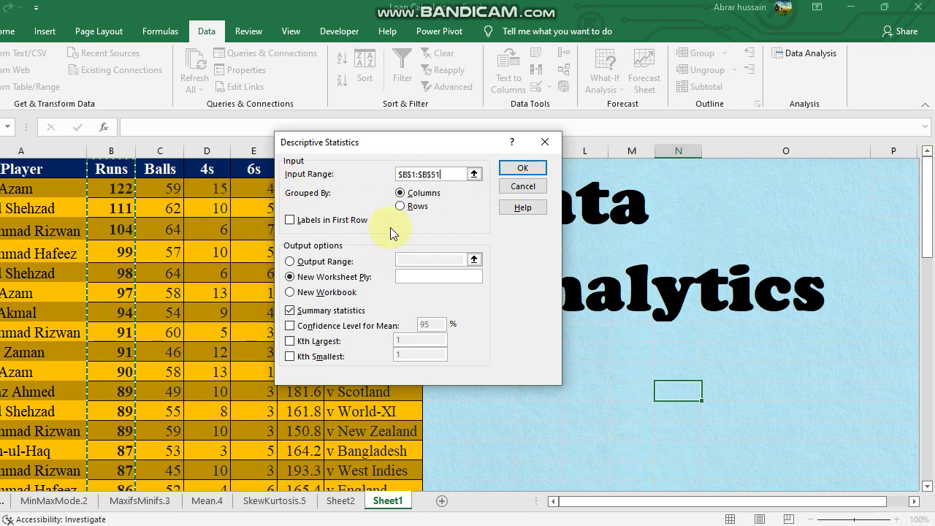
left_click(330, 221)
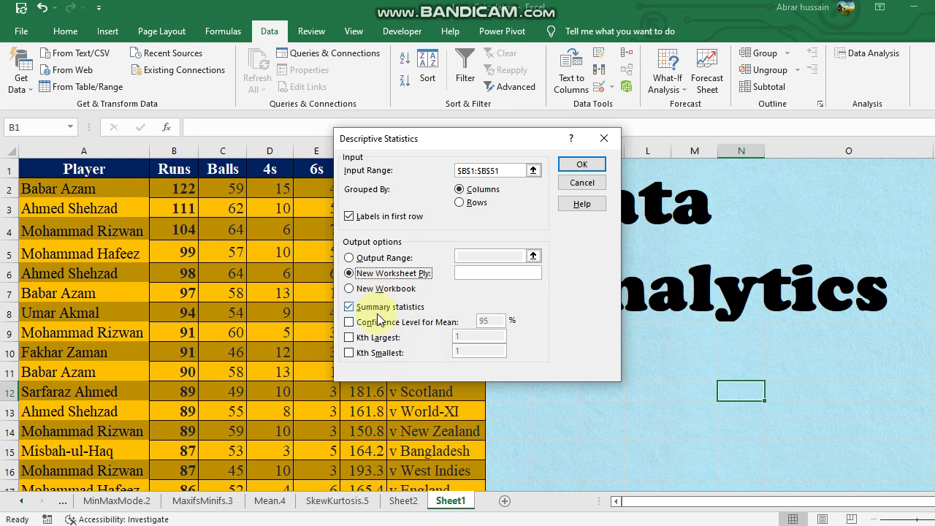
Output the Runs summary to new Sheet3 and AutoFit columns A and B
left_click(590, 164)
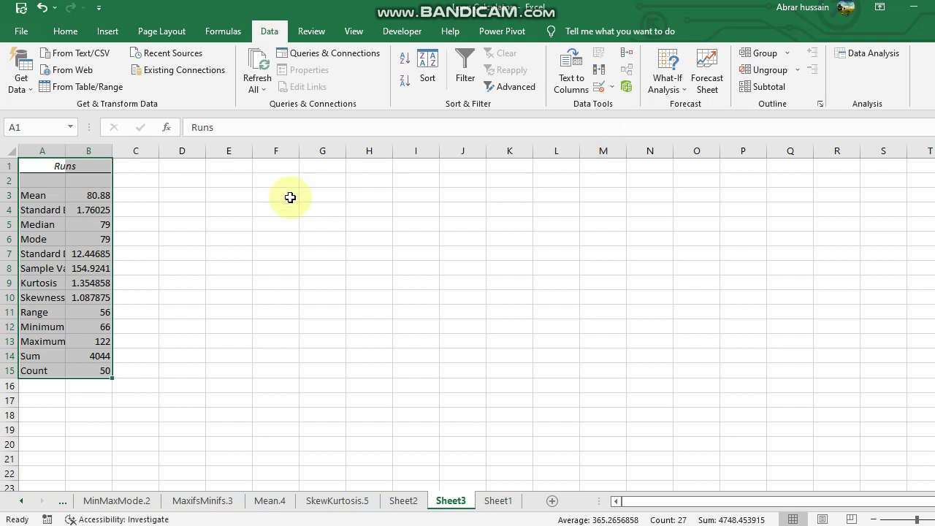
double_click(65, 150)
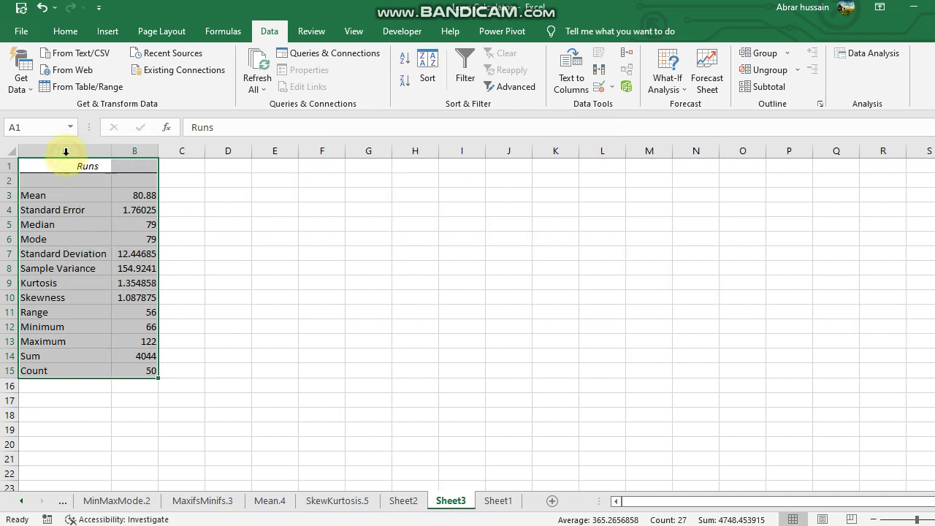
double_click(158, 150)
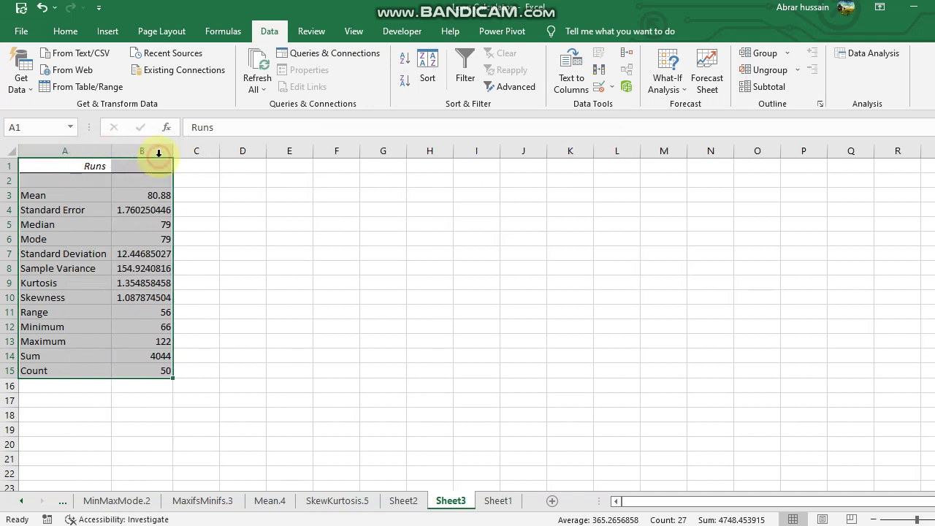
Review the statistics, stepping from Standard Error down to Standard Deviation (12.44685027)
left_click(281, 223)
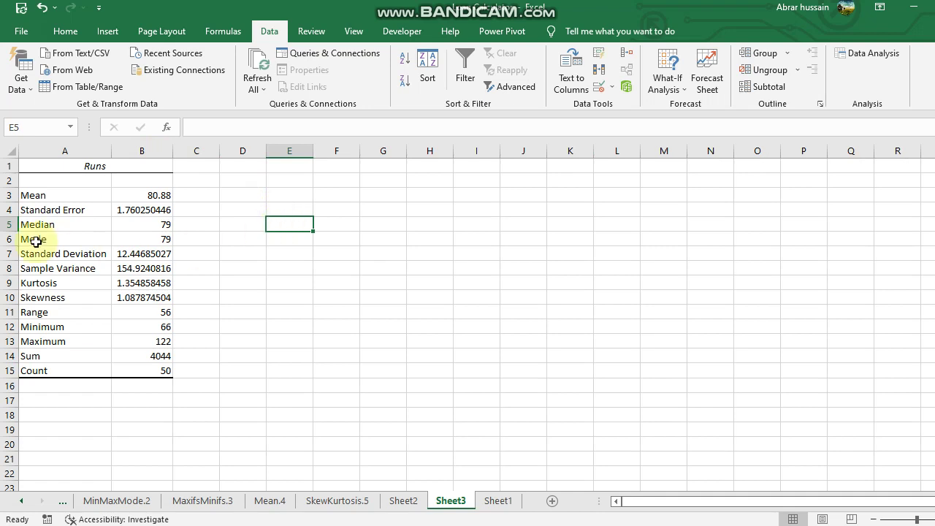
left_click(50, 208)
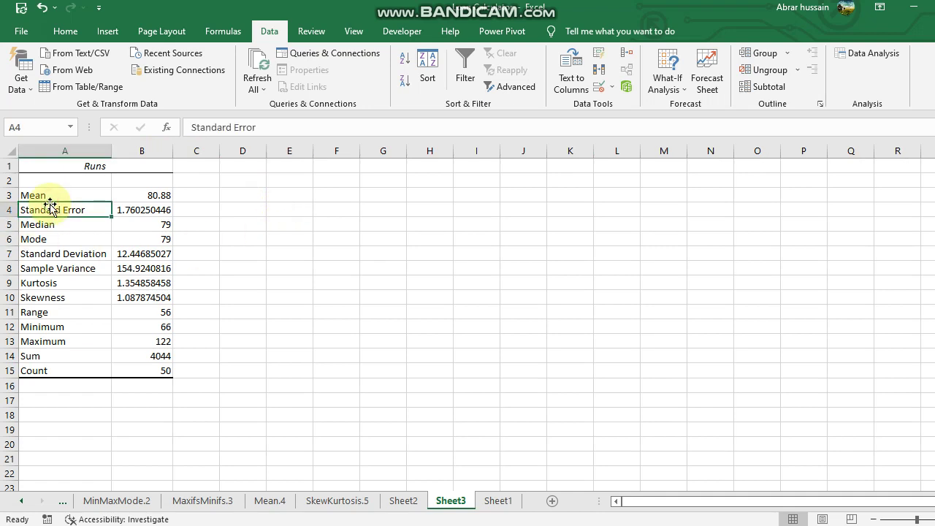
key("Up")
key("Down")
key("Down")
key("Down")
key("Down")
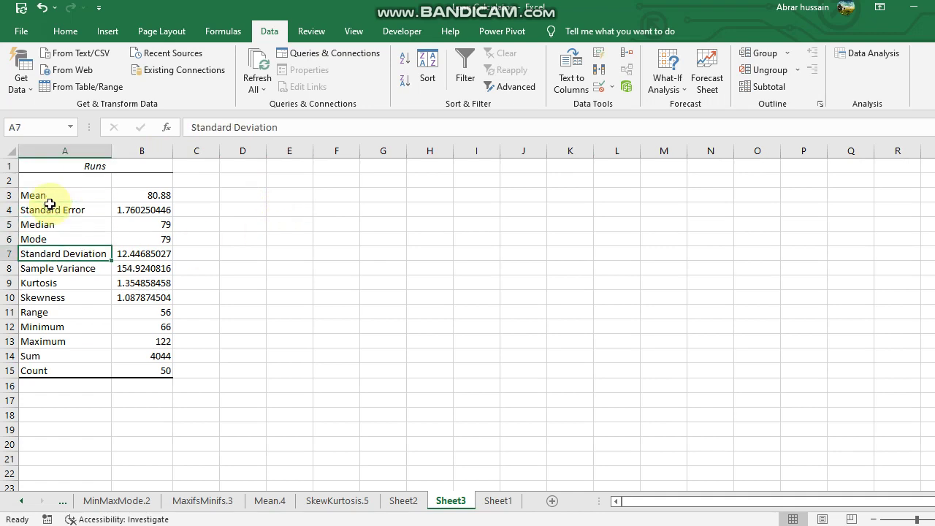
key("Down")
key("Down")
key("Down")
key("Down")
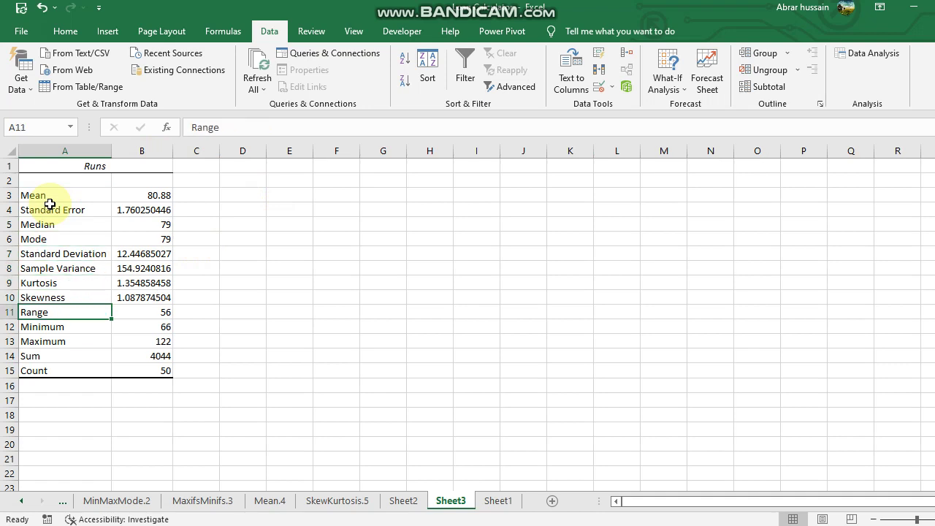
key("Down")
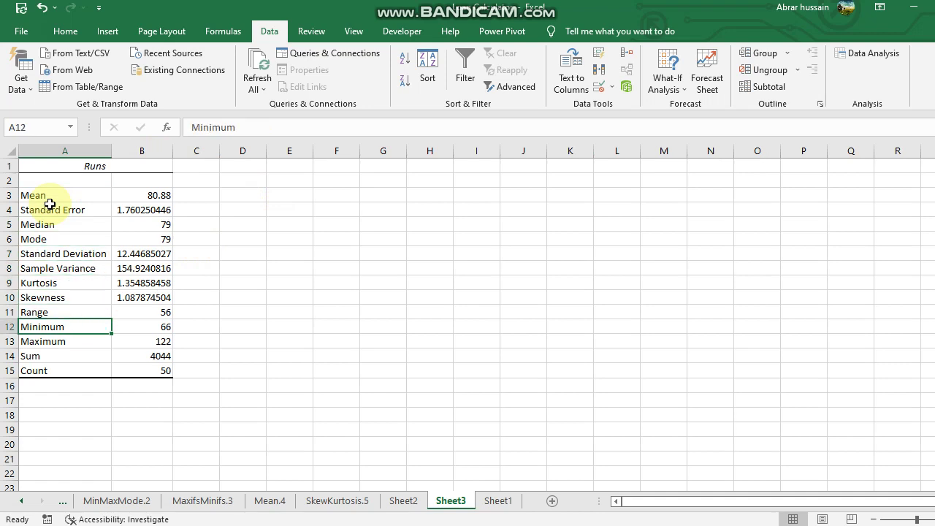
key("Down")
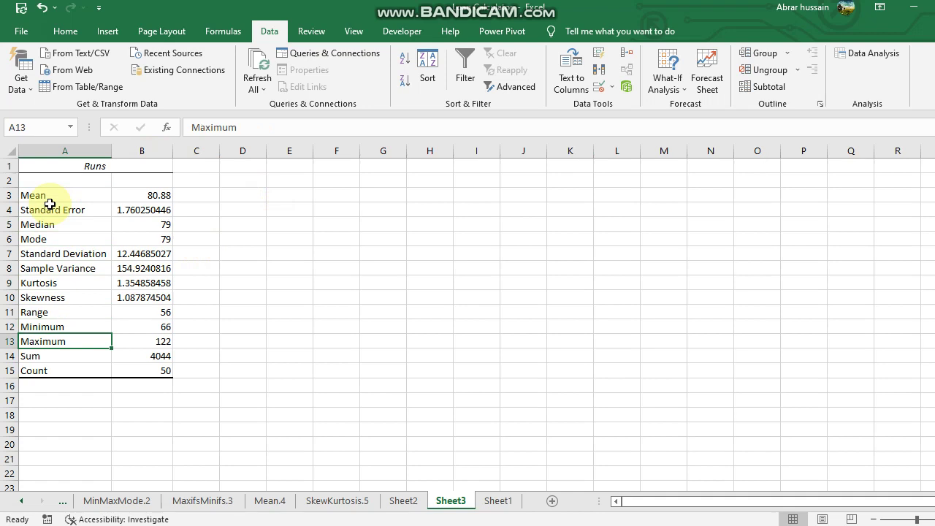
key("Down")
key("Down")
key("Up")
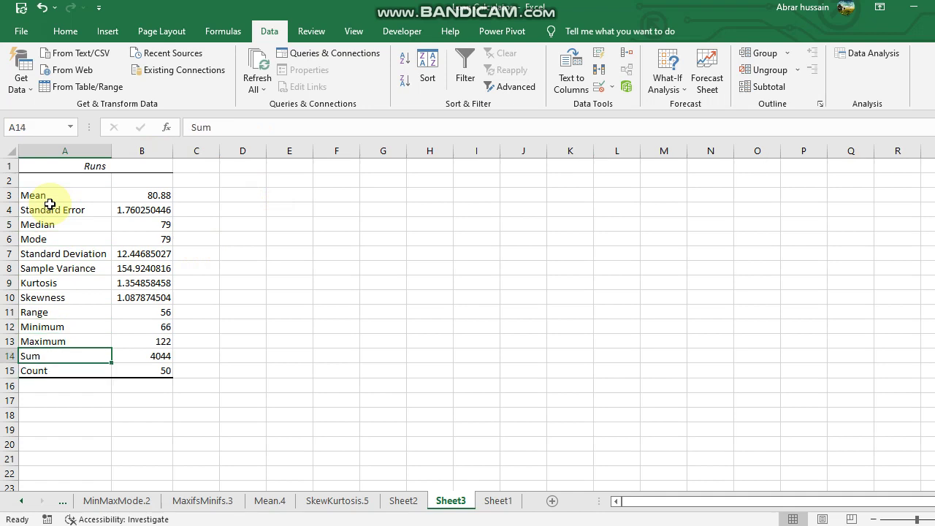
key("Down")
key("Right")
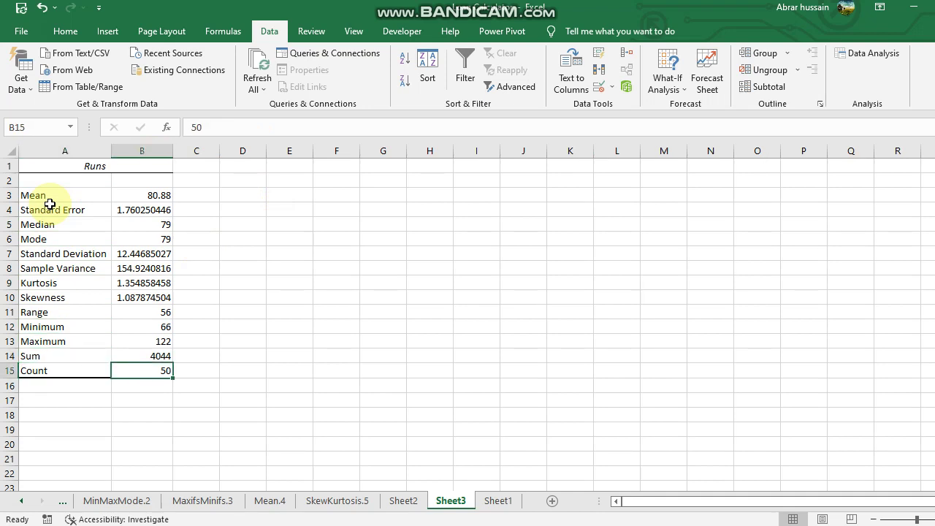
key("Up")
key("Up")
key("Up")
key("Up")
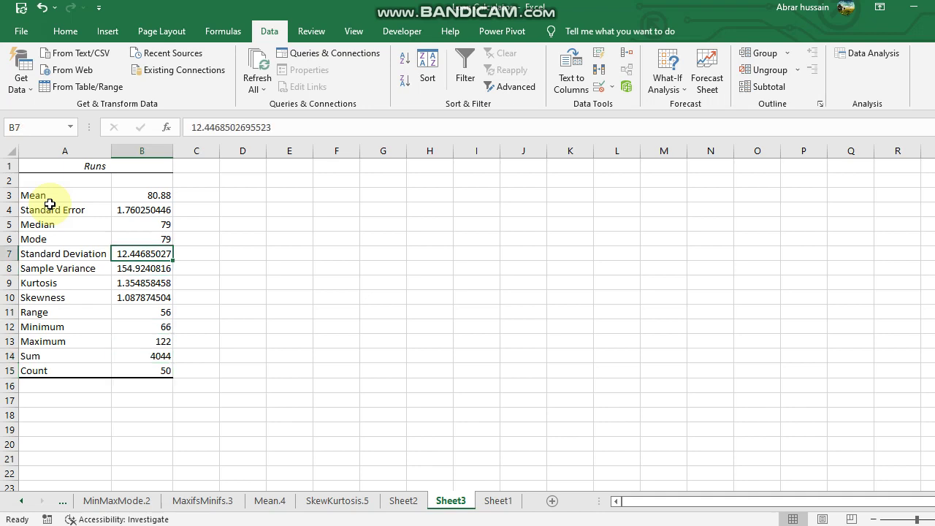
key("Up")
key("Up")
key("Up")
key("Down")
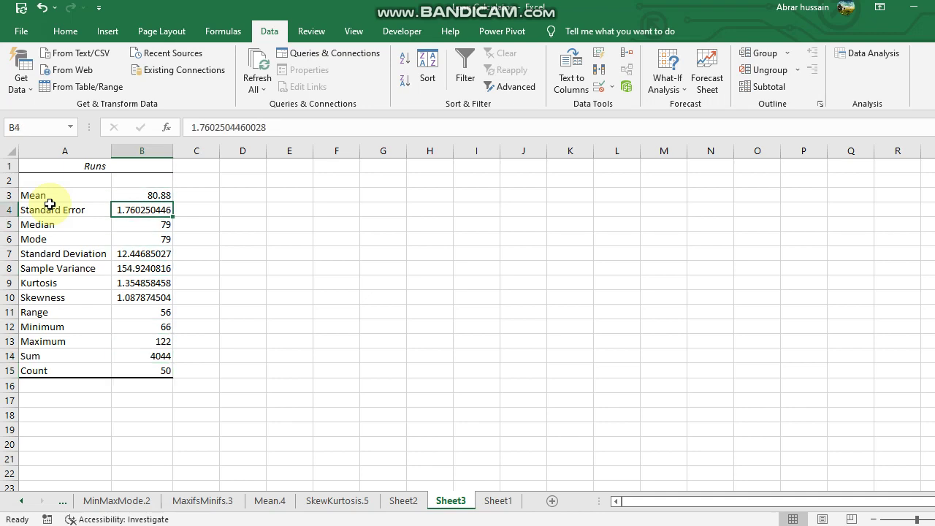
left_click(208, 241)
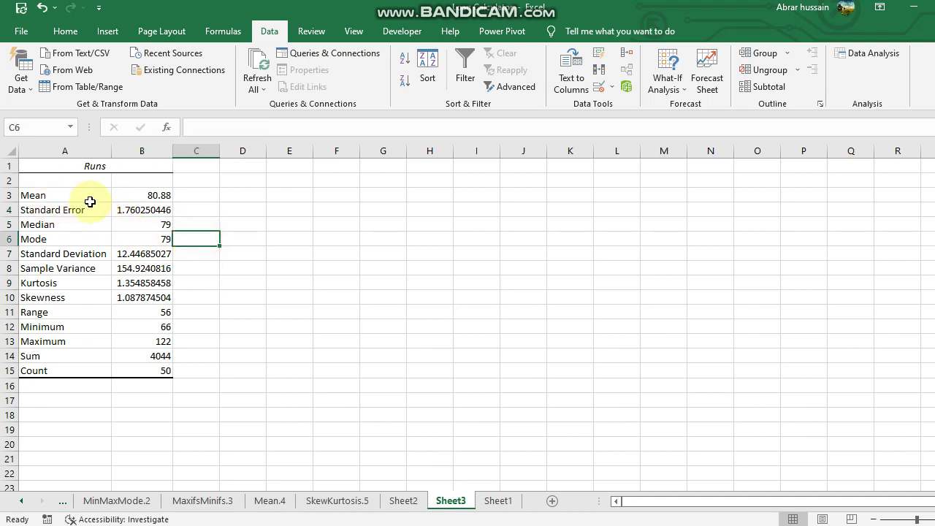
left_click(64, 199)
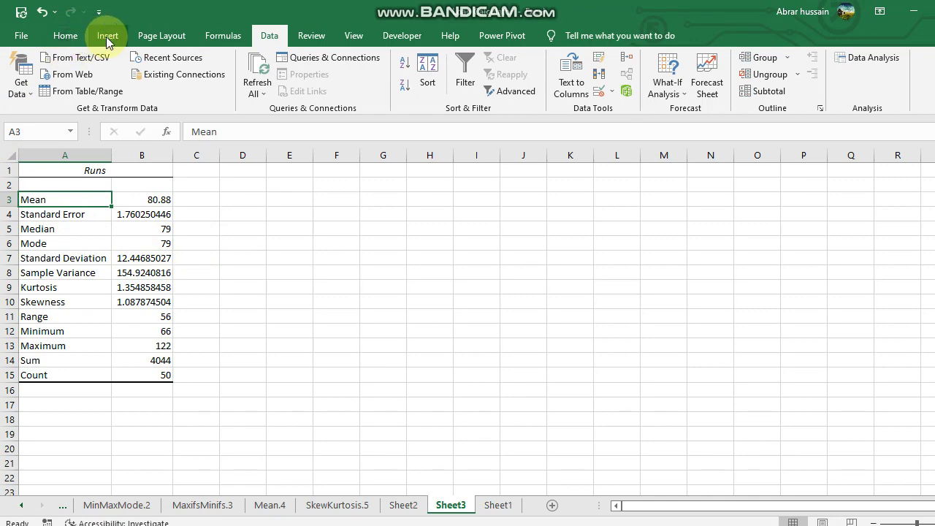
Switch from the Insert ribbon to Home and select empty cells C5 and D5 beside the summary
left_click(106, 37)
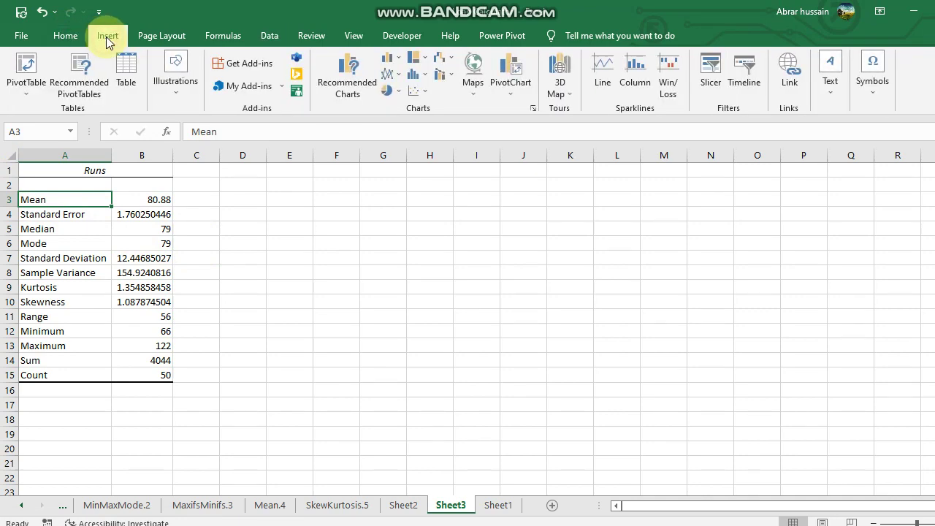
left_click(65, 36)
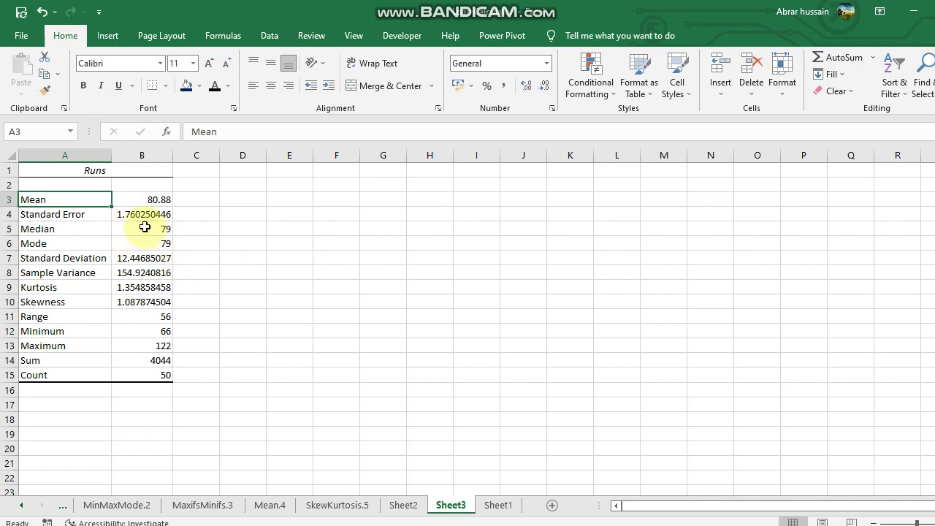
left_click(179, 228)
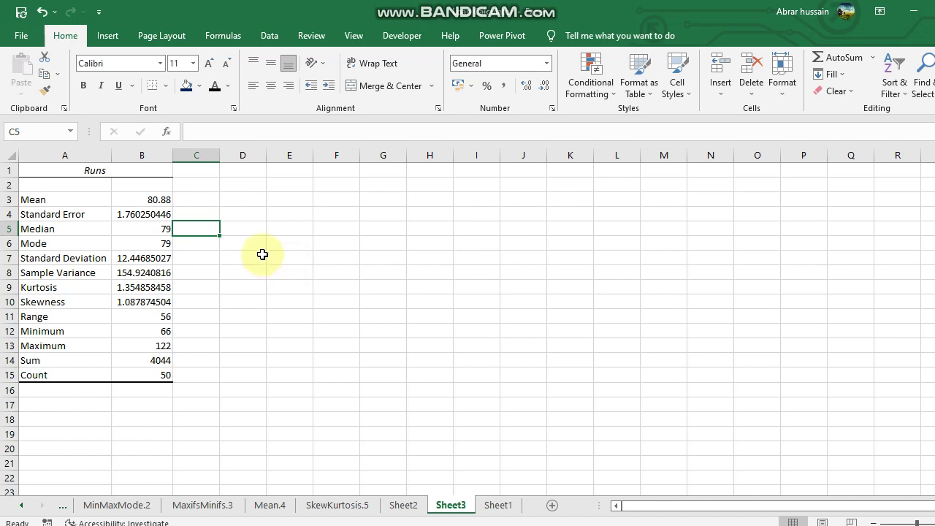
left_click(249, 233)
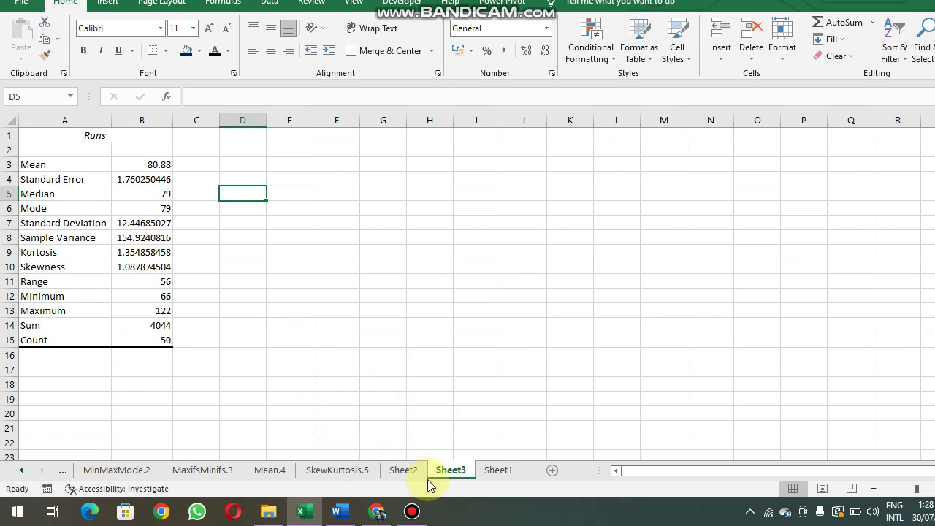
Browse Sheet2 and SkewKurtosis.5, ending on Sheet1 with the player data
mouse_move(414, 510)
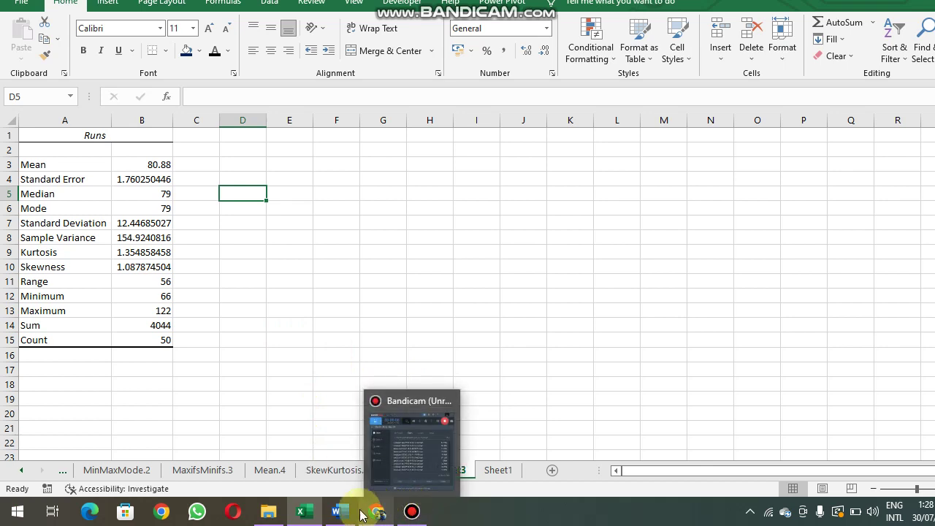
mouse_move(307, 509)
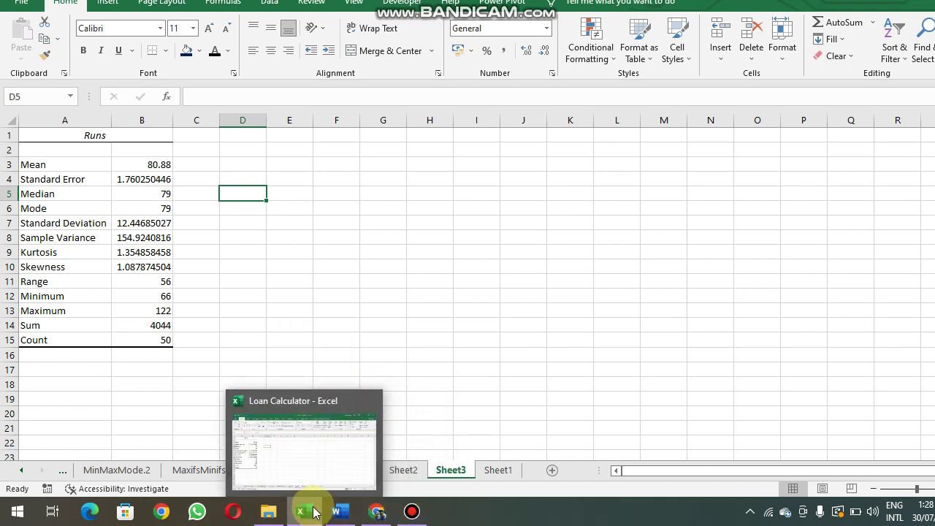
left_click(491, 374)
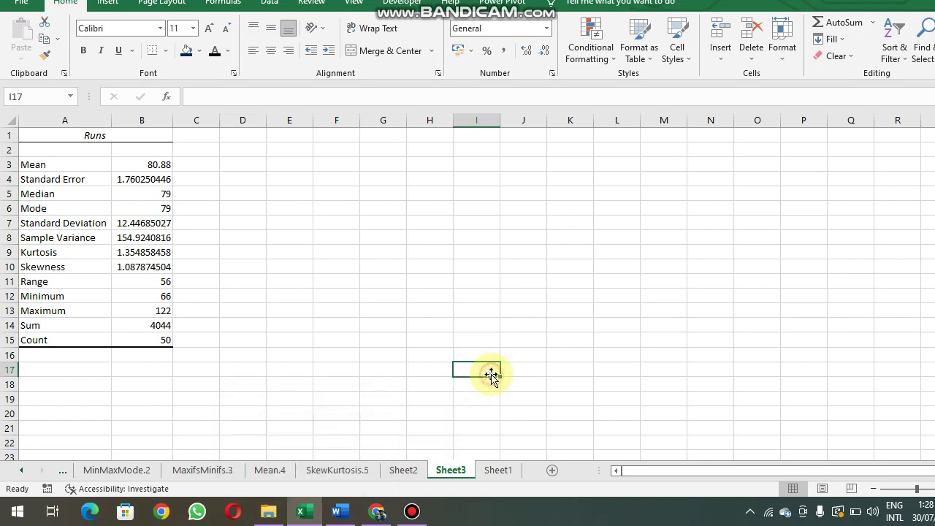
left_click(407, 472)
left_click(359, 472)
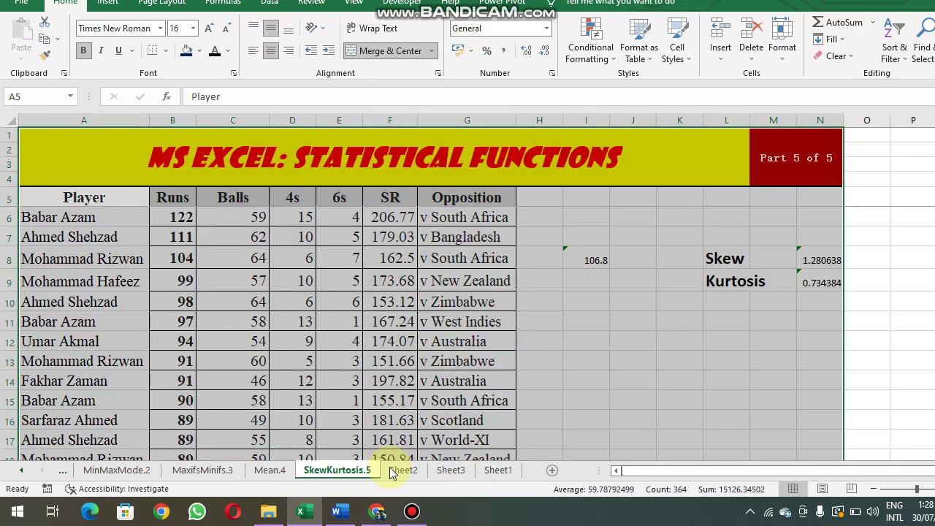
left_click(489, 471)
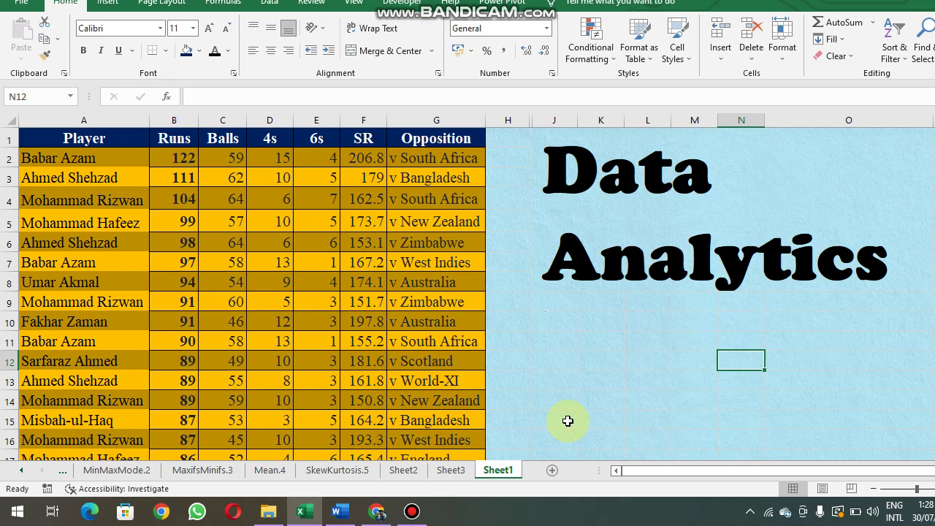
left_click(669, 356)
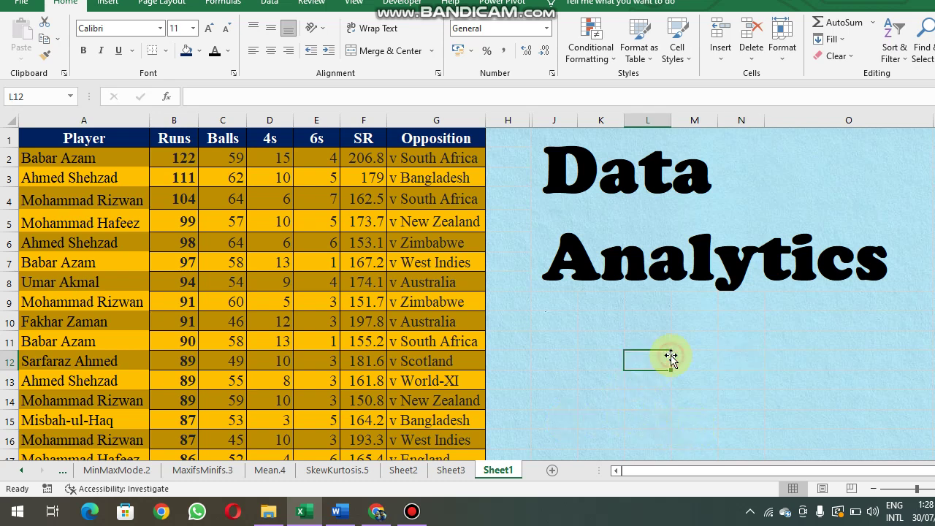
left_click(598, 361)
left_click(556, 361)
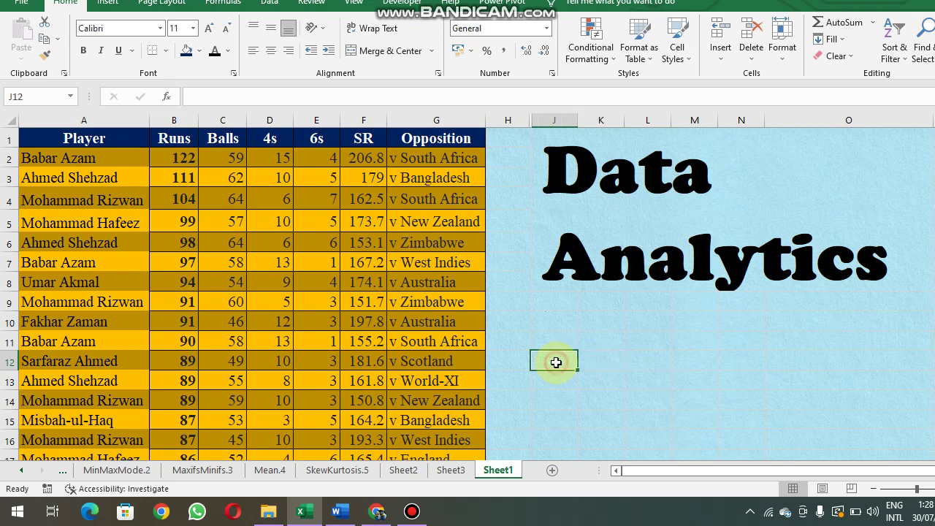
left_click(514, 358)
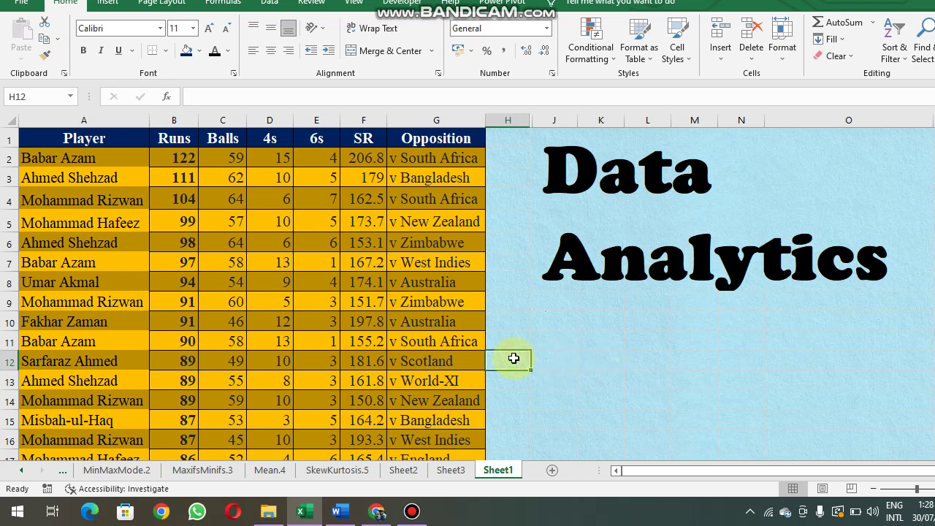
left_click(521, 320)
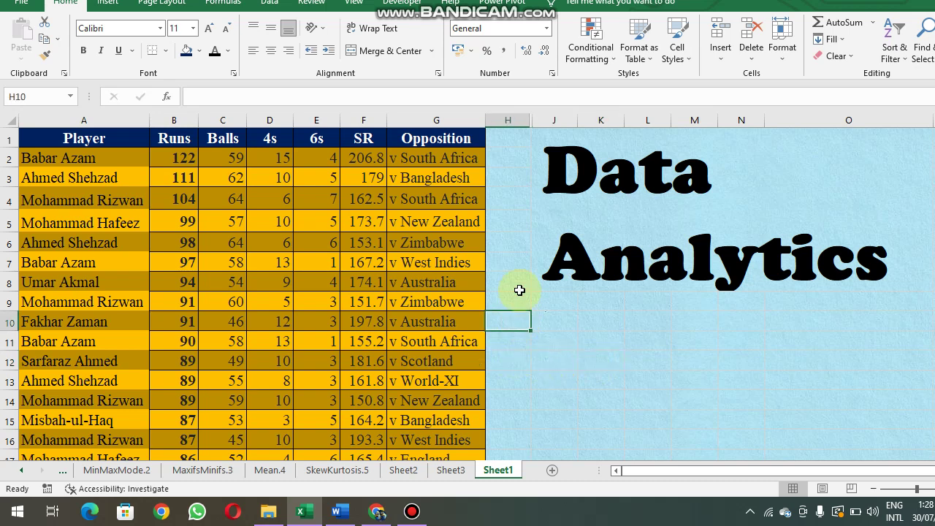
left_click(519, 286)
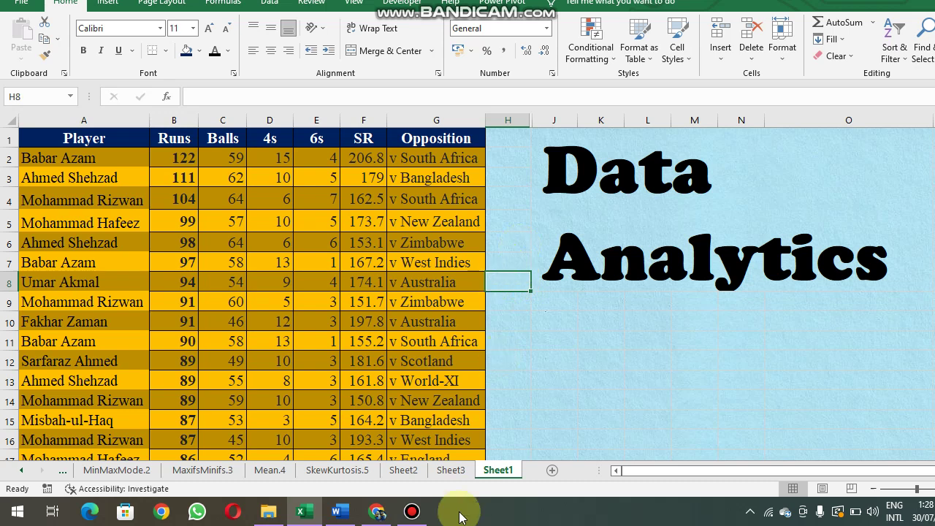
mouse_move(414, 513)
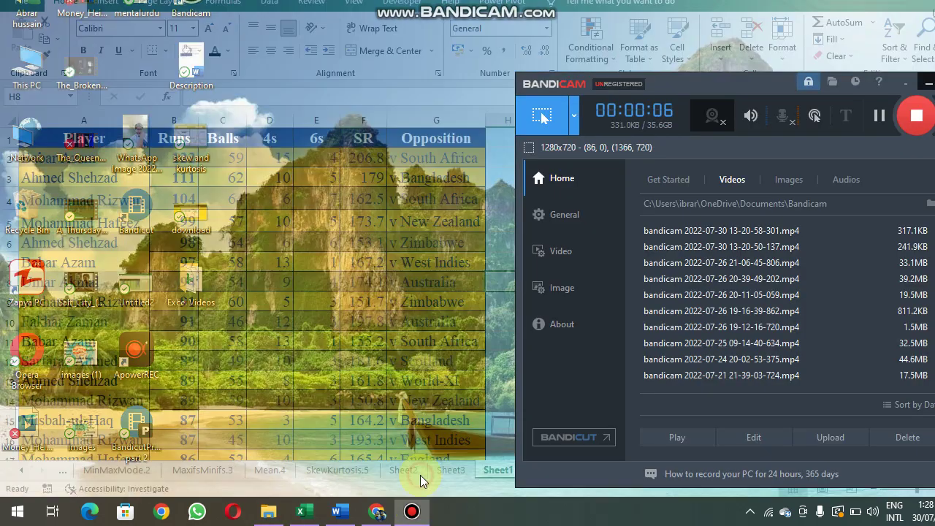
Bring the Bandicam recorder window in front of the Excel batting table from the taskbar
left_click(420, 475)
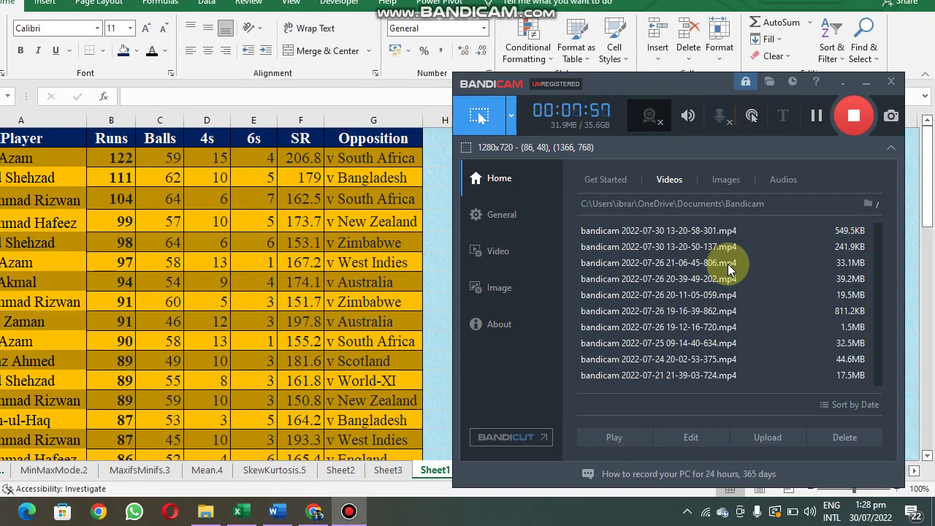